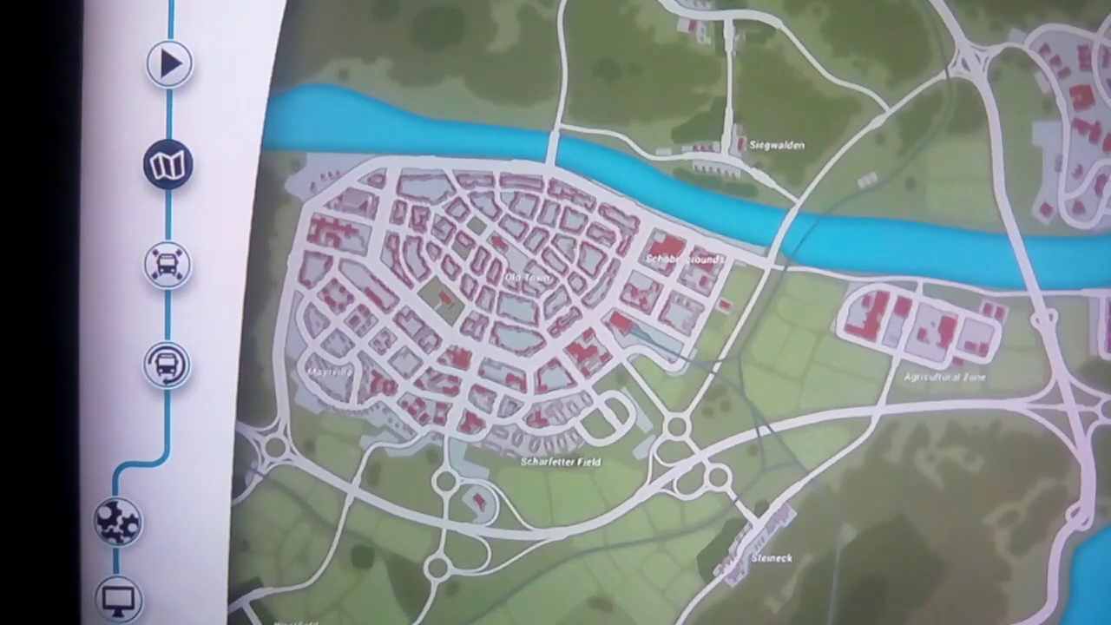
# Step: Pan the map toward the eastern districts and switch to the outside view behind the bus
pyautogui.moveTo(1086, 89); pyautogui.dragTo(964, 99)
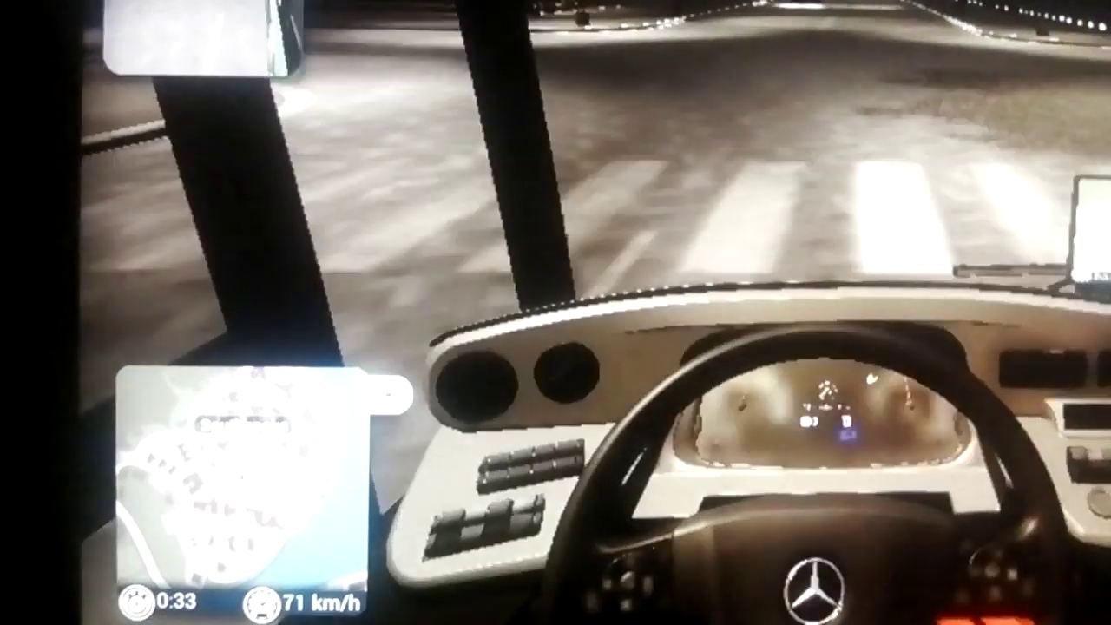
pyautogui.press('c')
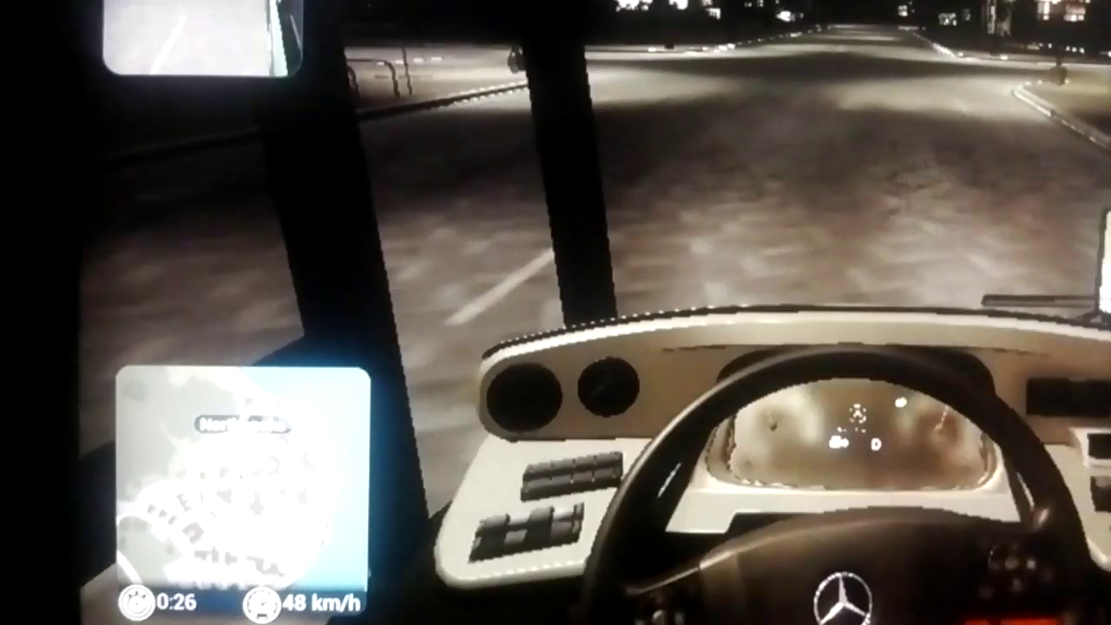
# Step: Keep the bus driving forward, then close the map to return to the cockpit
pyautogui.press('Up')
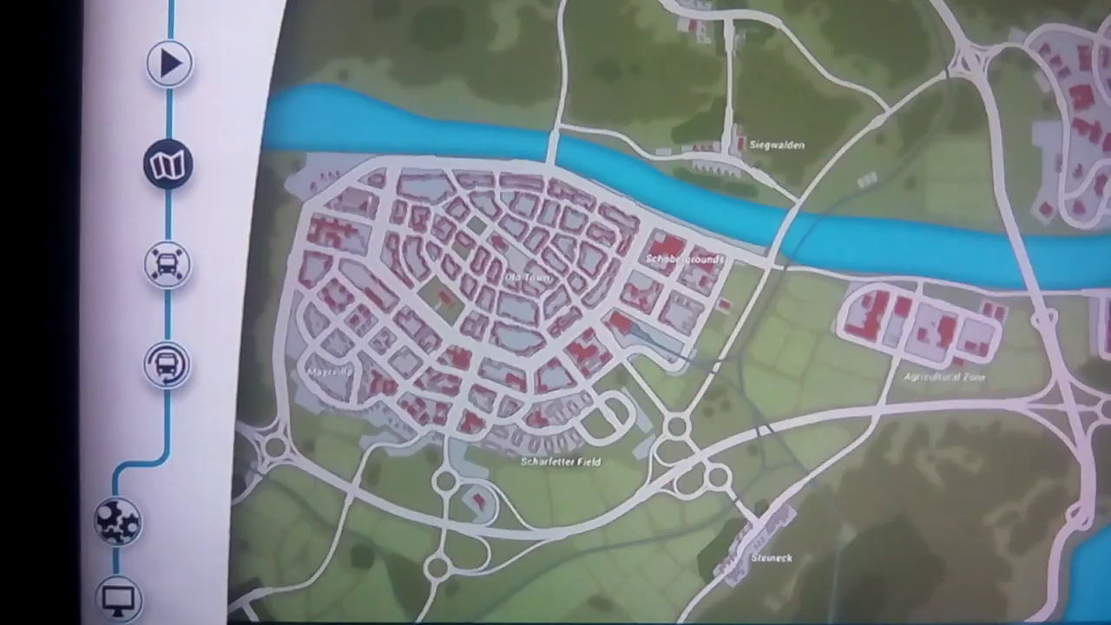
pyautogui.press('Escape')
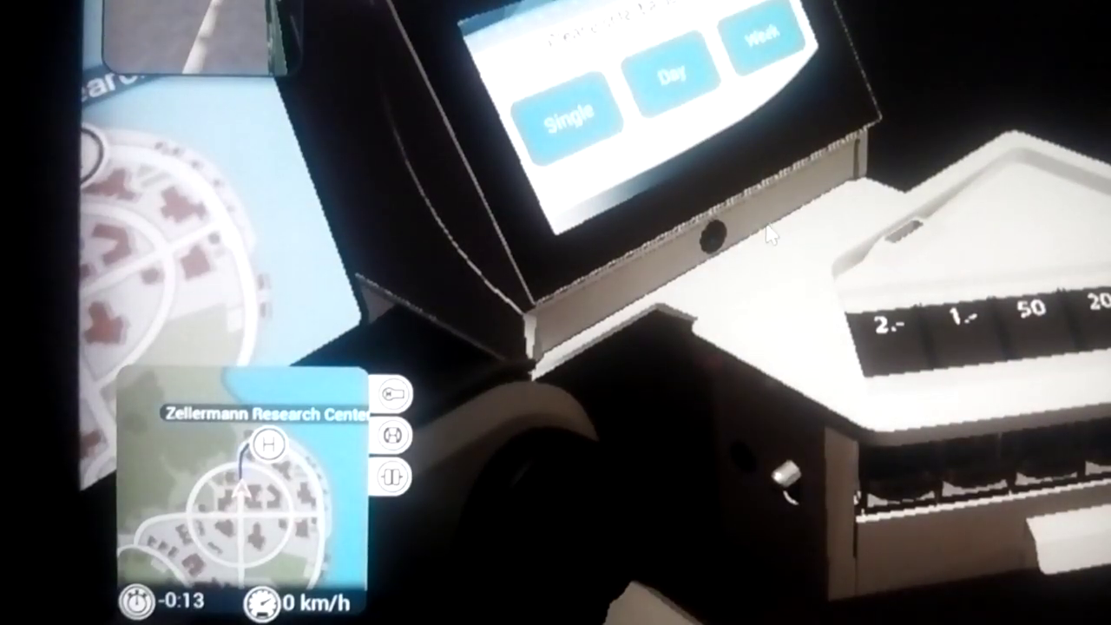
# Step: Sell two regular single tickets at Zellermann Research Center, then pull away from the stop
pyautogui.click(566, 117)
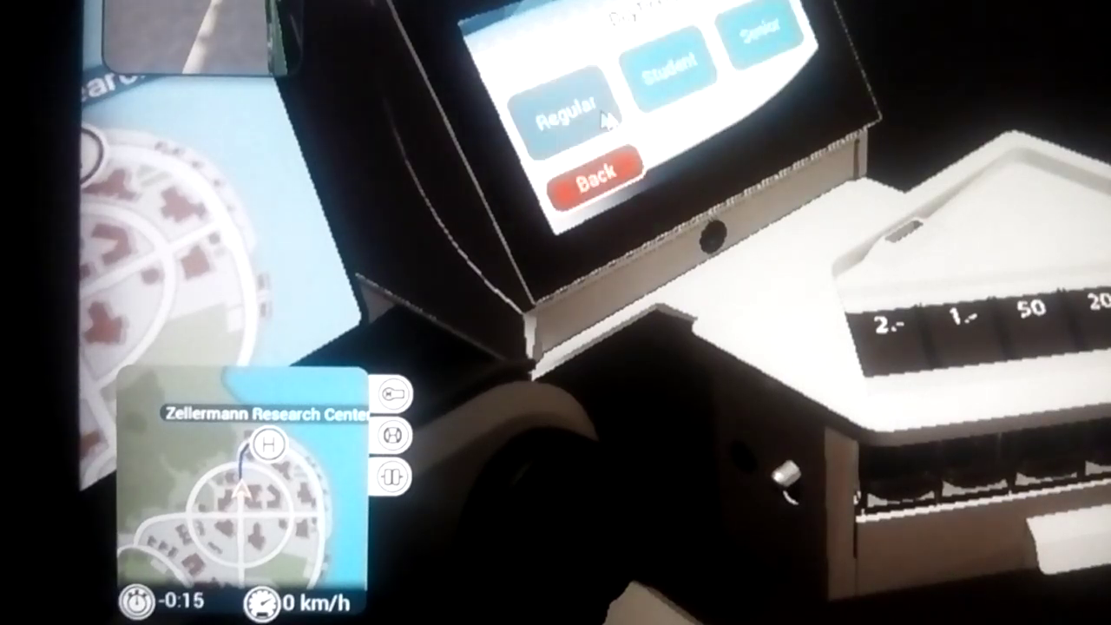
pyautogui.click(565, 116)
pyautogui.click(775, 92)
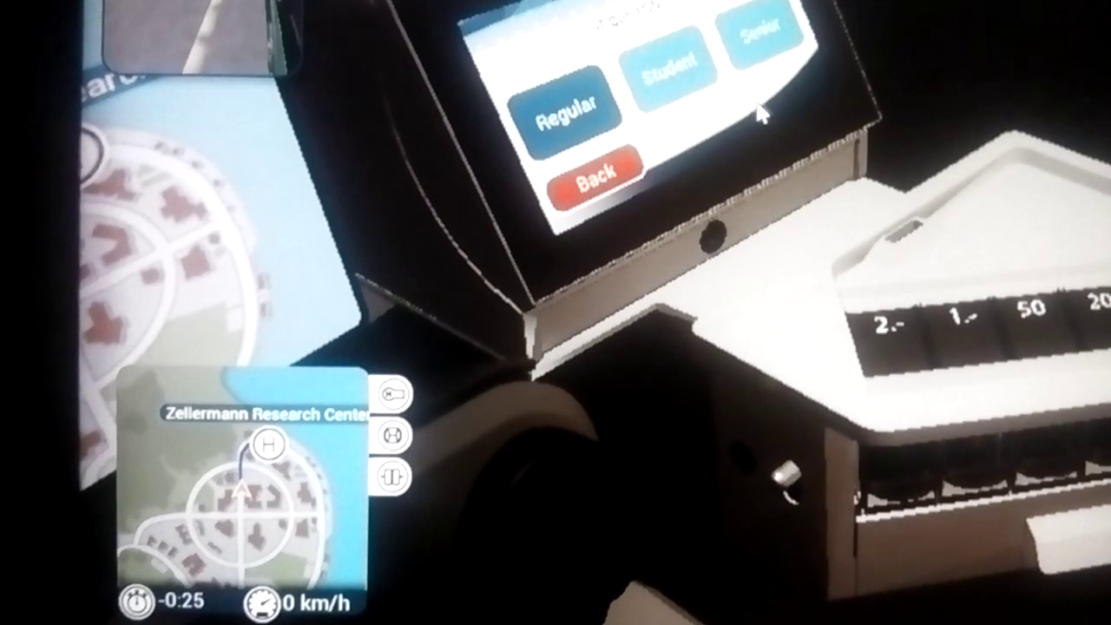
pyautogui.click(757, 39)
pyautogui.click(794, 96)
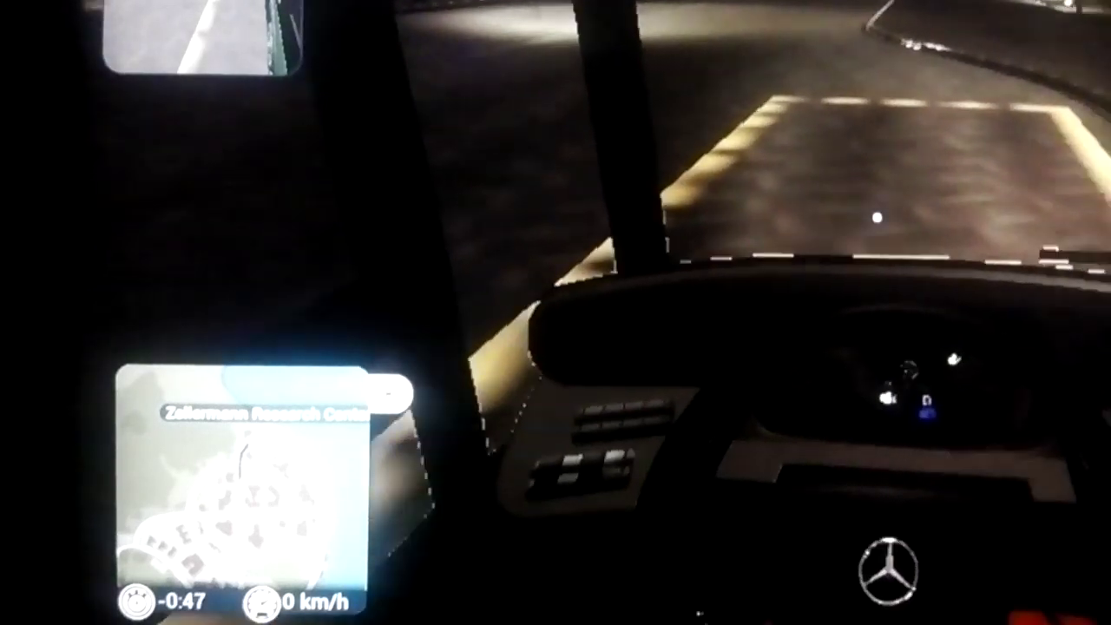
pyautogui.press('w')
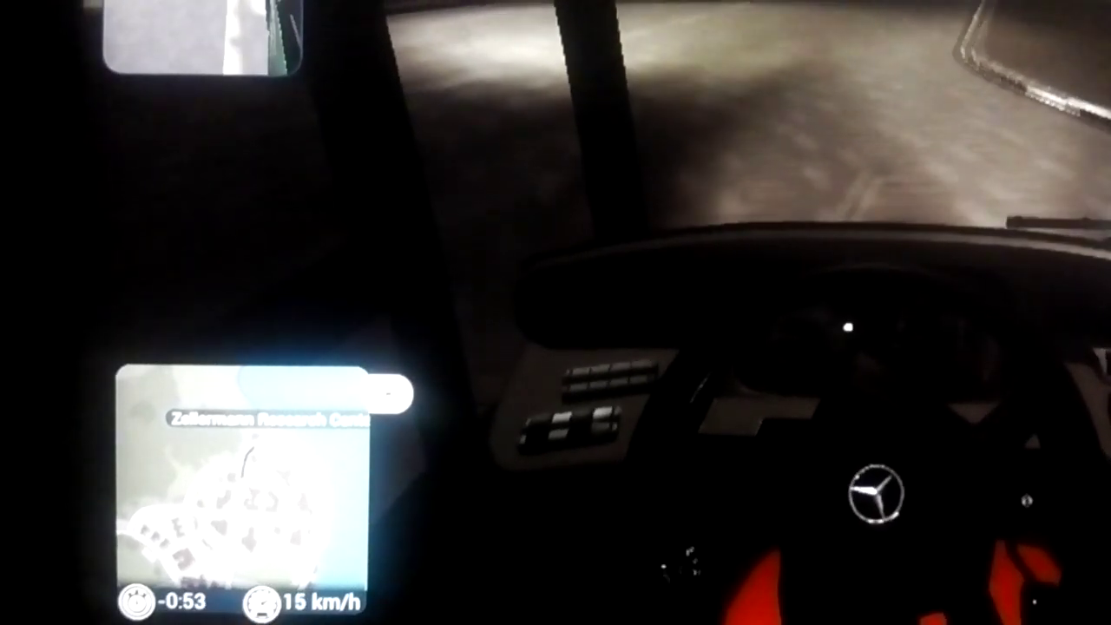
# Step: Accelerate through the right turn and along the road, then open the front door at the stop
pyautogui.press('w')
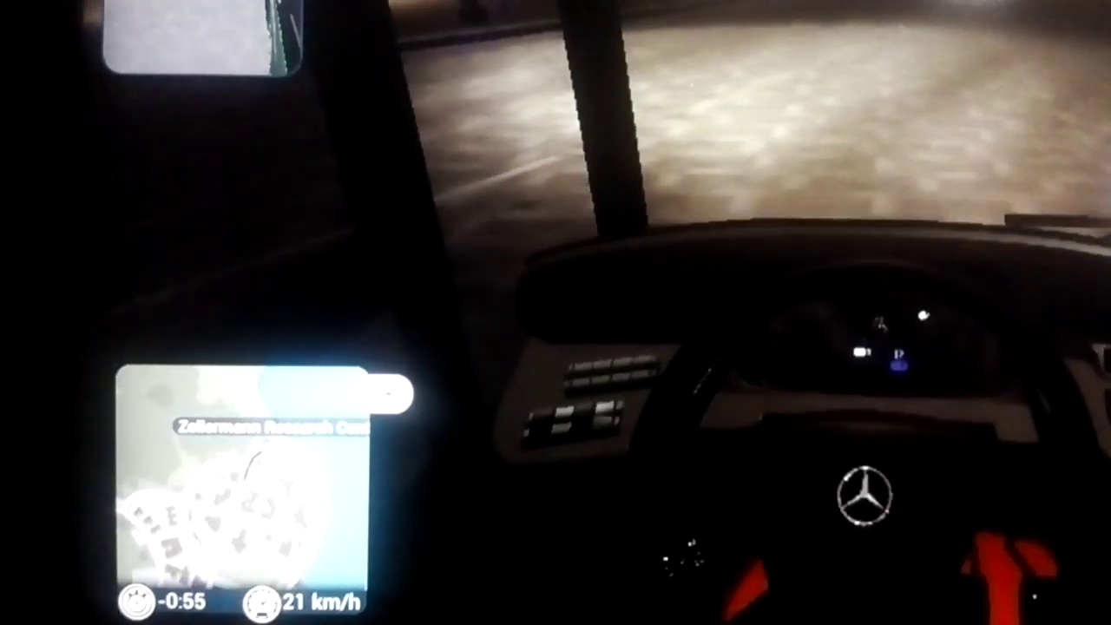
pyautogui.press('w')
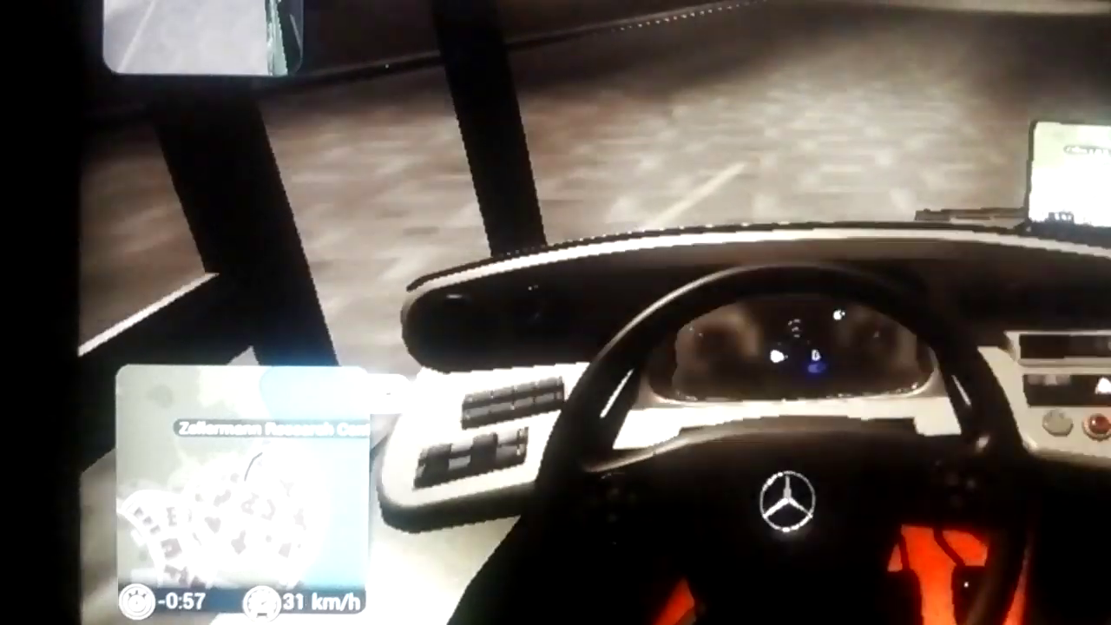
pyautogui.press('w')
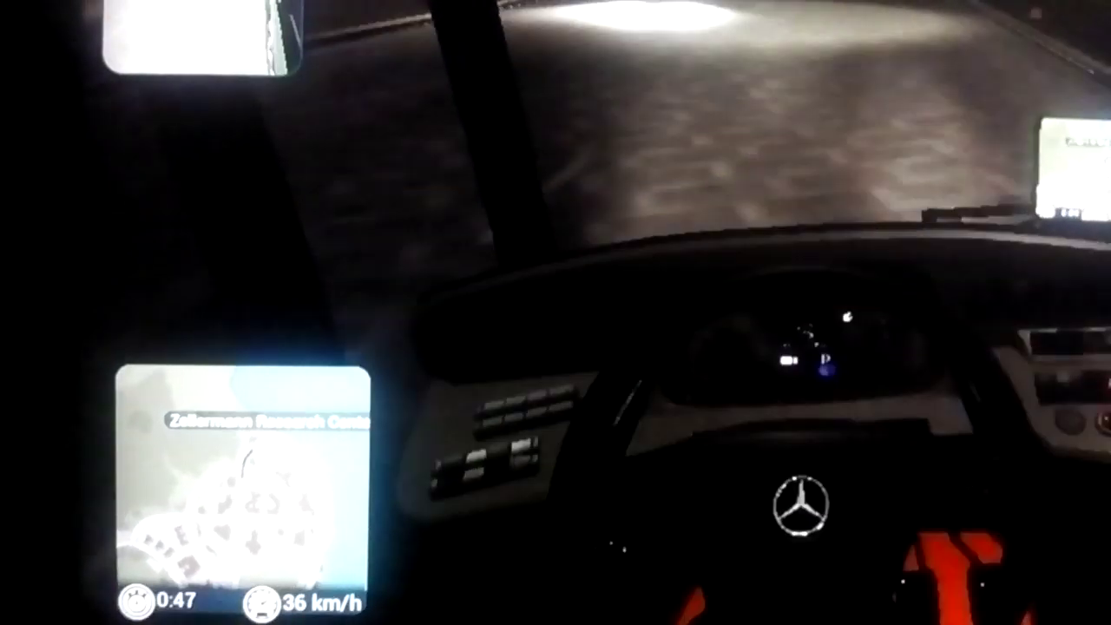
pyautogui.press('w')
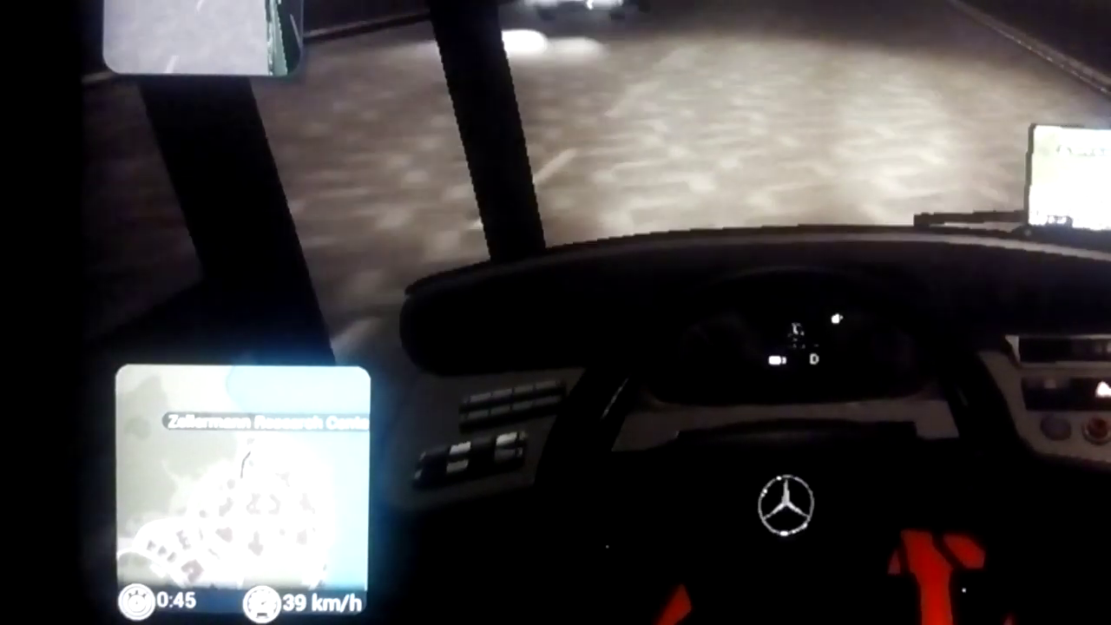
pyautogui.press('w')
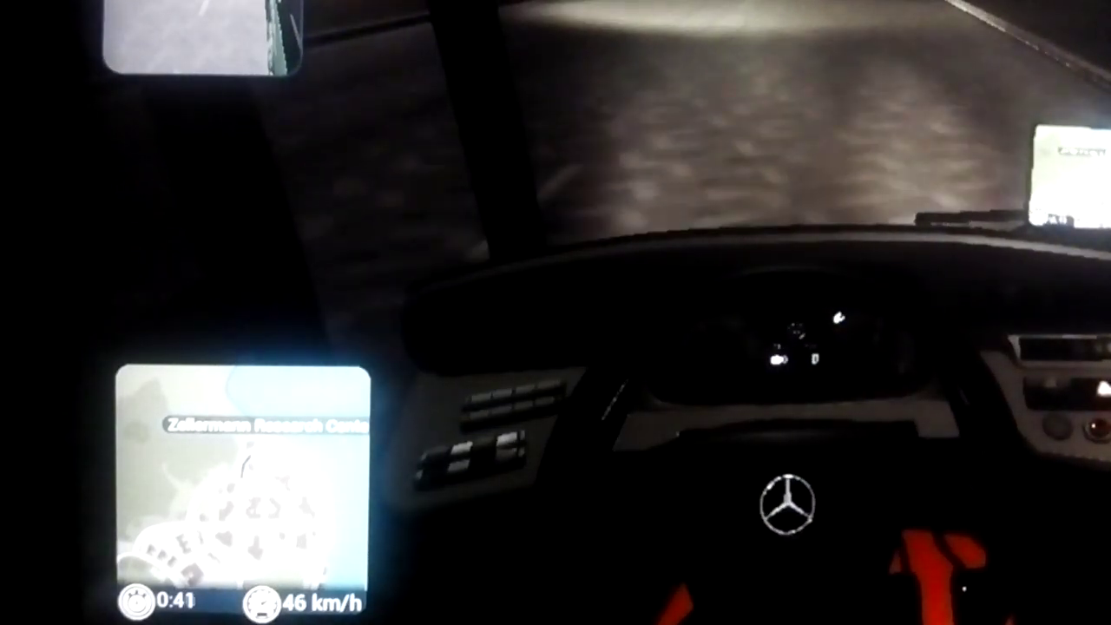
pyautogui.press('w')
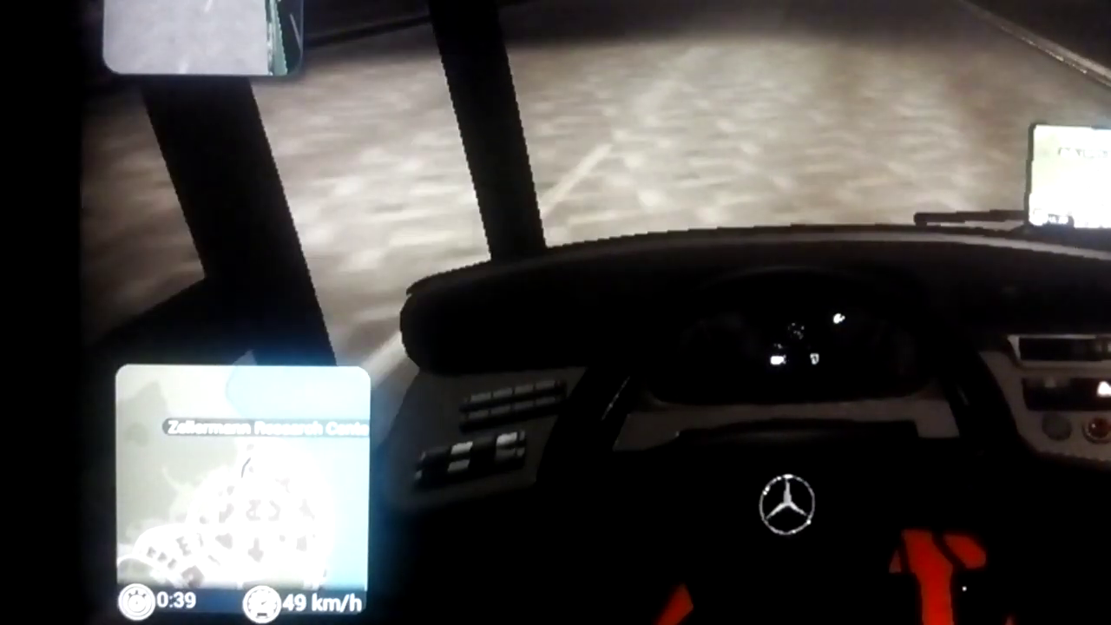
pyautogui.press('w')
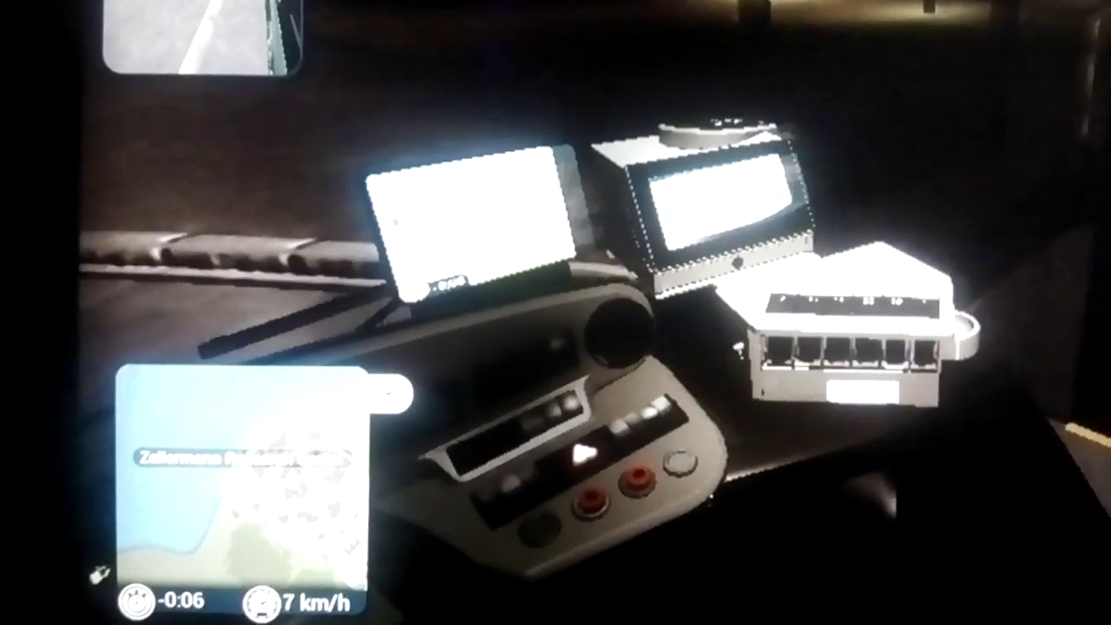
pyautogui.click(883, 213)
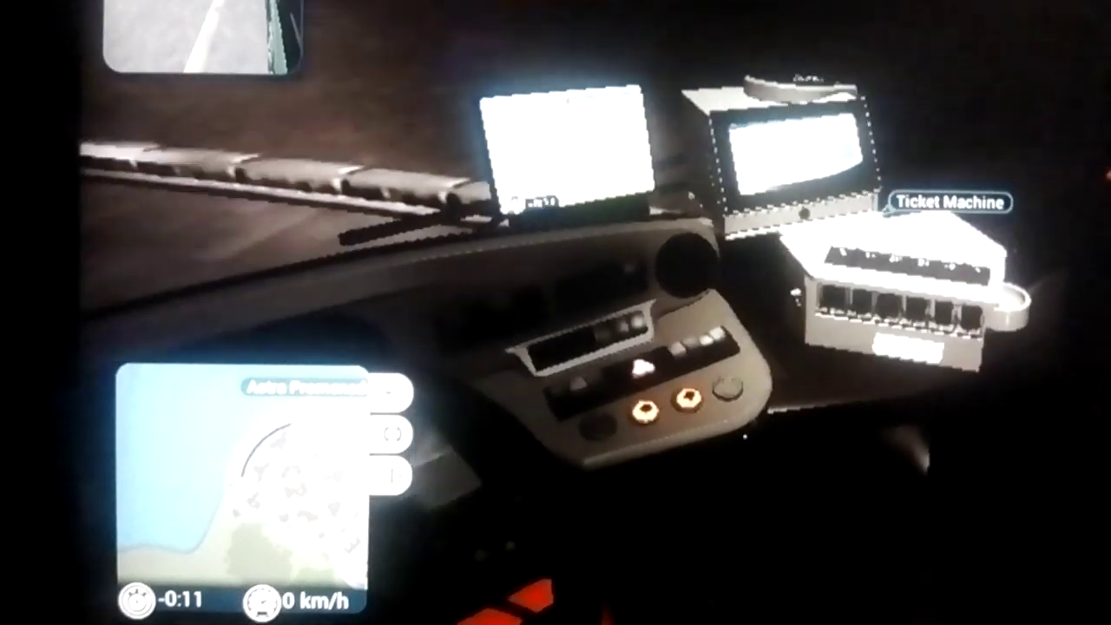
# Step: Start a ticket sale on the ticket machine for the waiting passenger
pyautogui.click(859, 277)
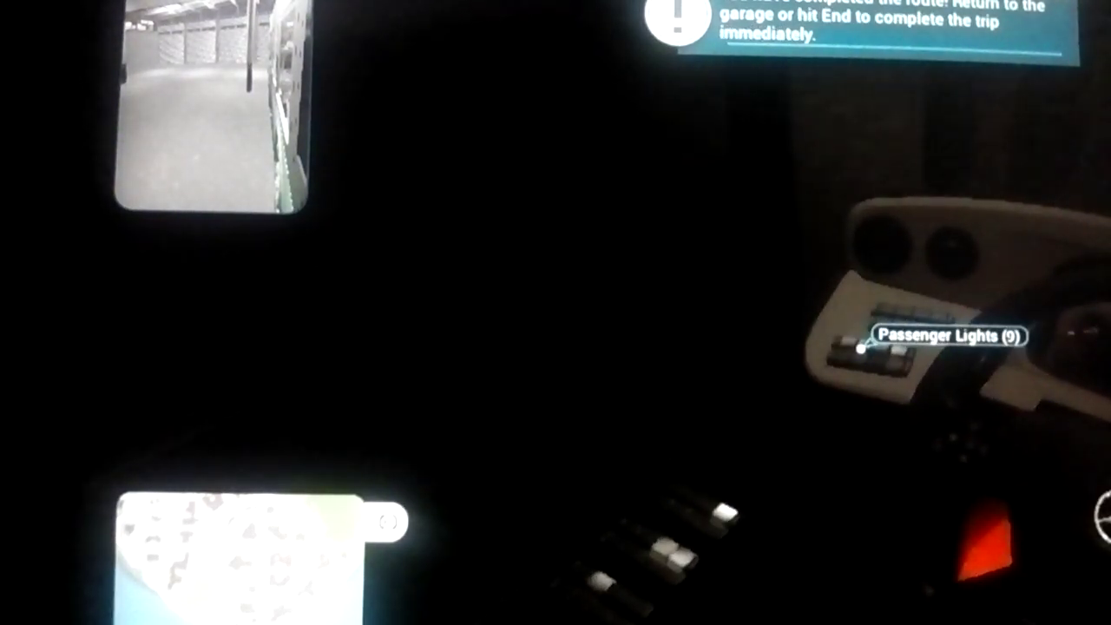
# Step: Turn on the passenger cabin lights
pyautogui.click(860, 348)
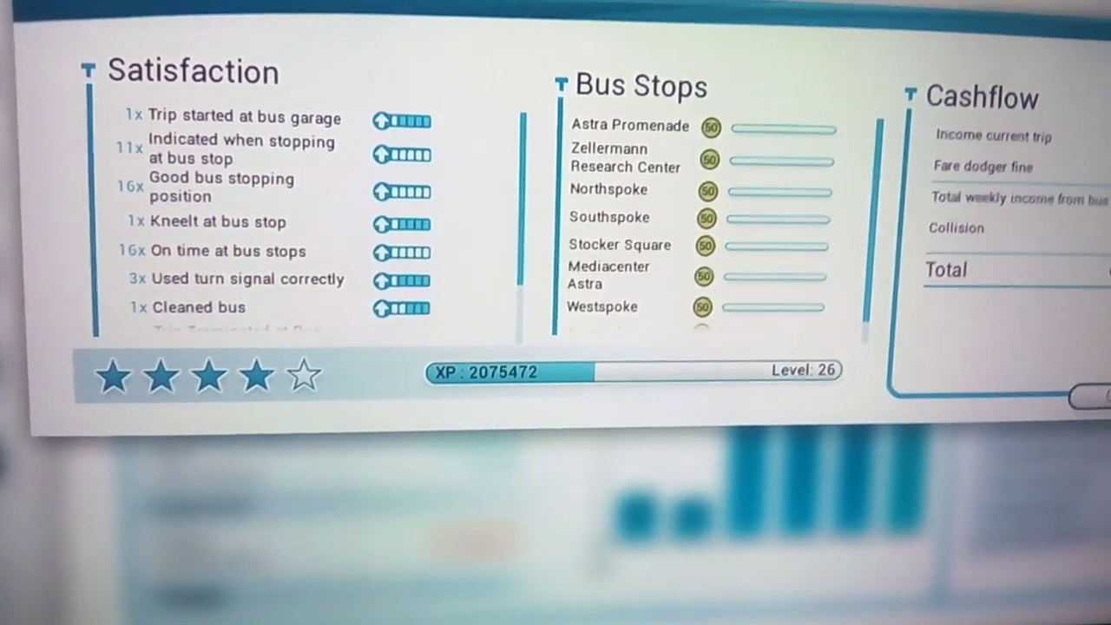
# Step: Dismiss the trip results to reveal the Week 53 company summary
pyautogui.press('Return')
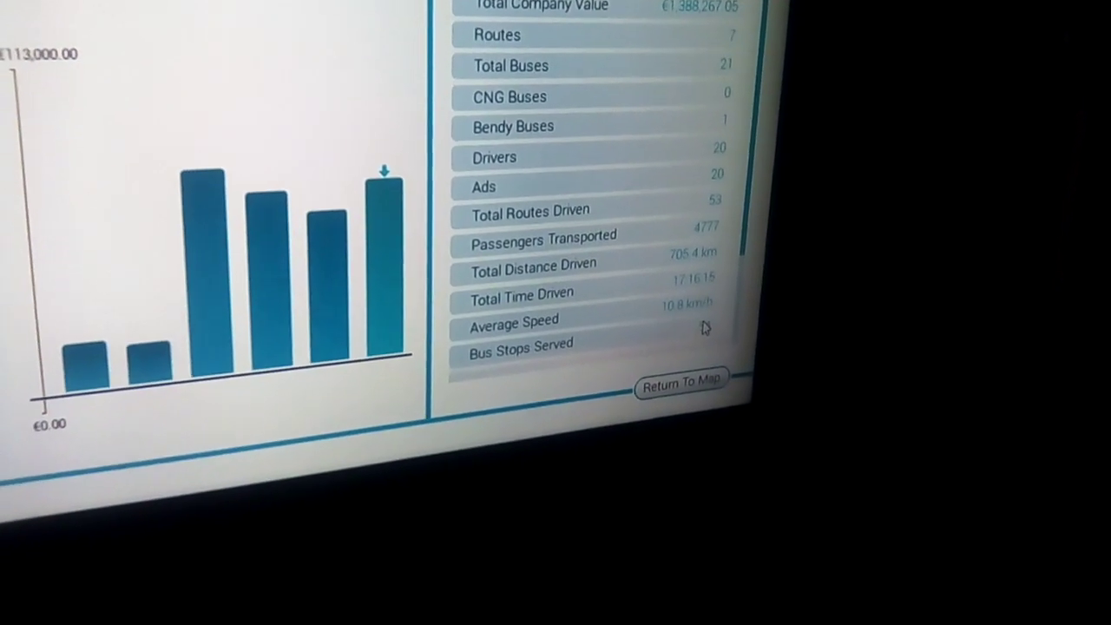
pyautogui.scroll(-3, 669, 330)
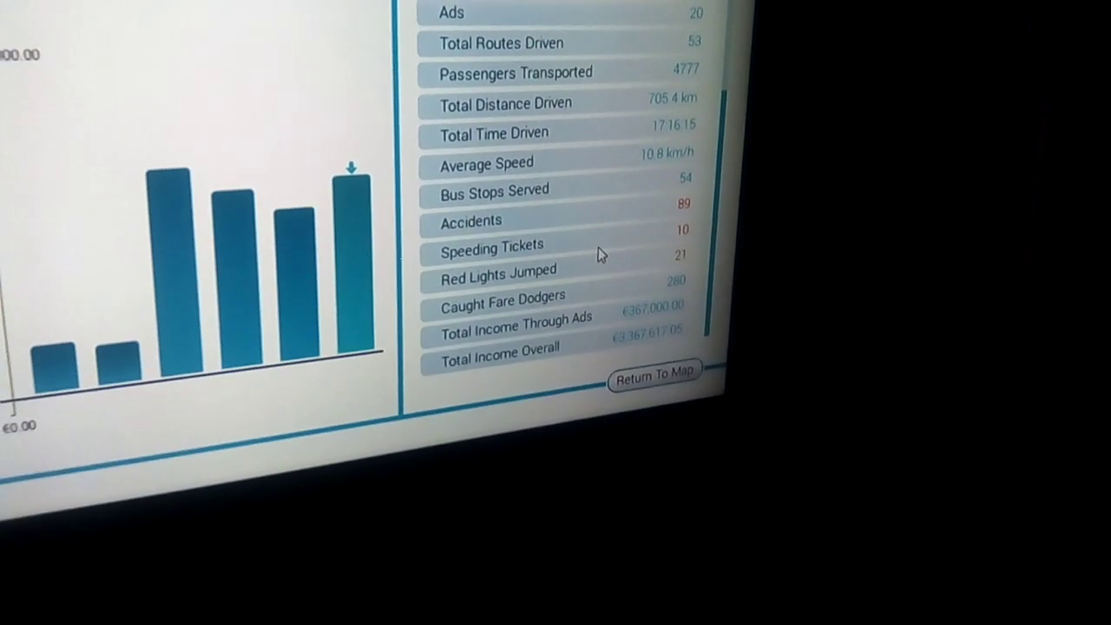
pyautogui.scroll(2, 595, 261)
pyautogui.scroll(3, 583, 290)
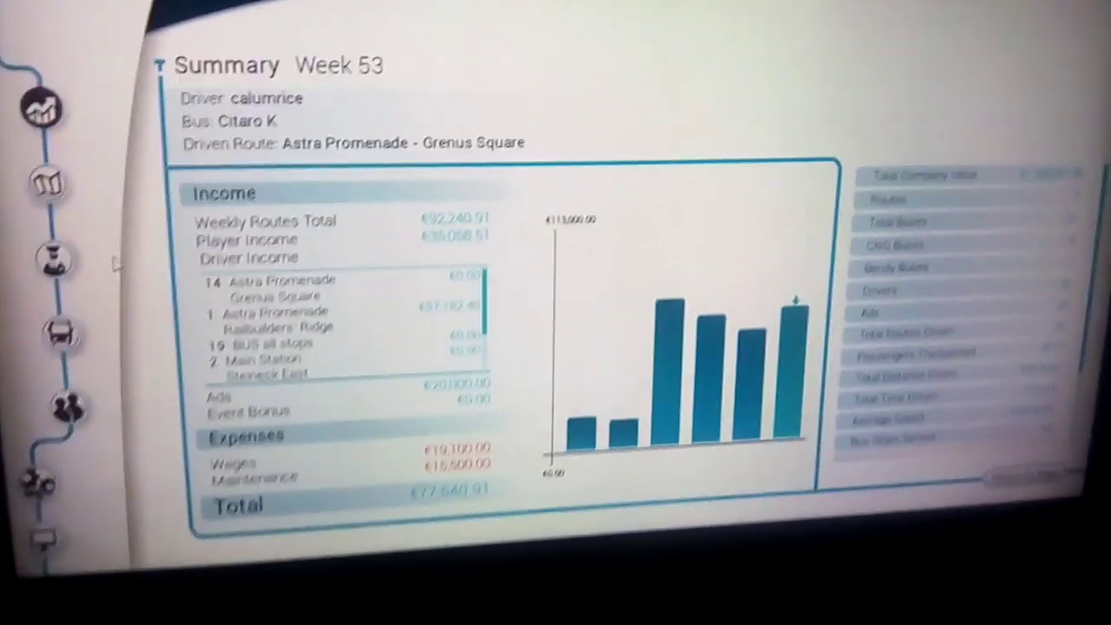
# Step: Open the Bus Garage of owned buses from the left sidebar
pyautogui.click(65, 223)
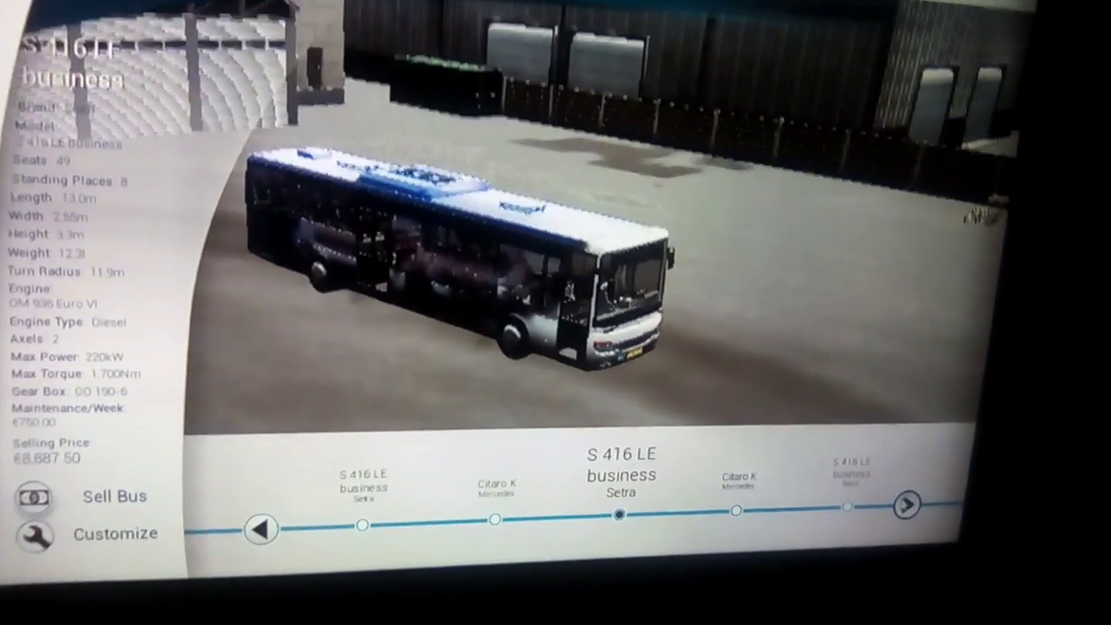
# Step: Cycle through the owned Citaro K, Citaro G and Setra S 416 LE buses
pyautogui.press('Right')
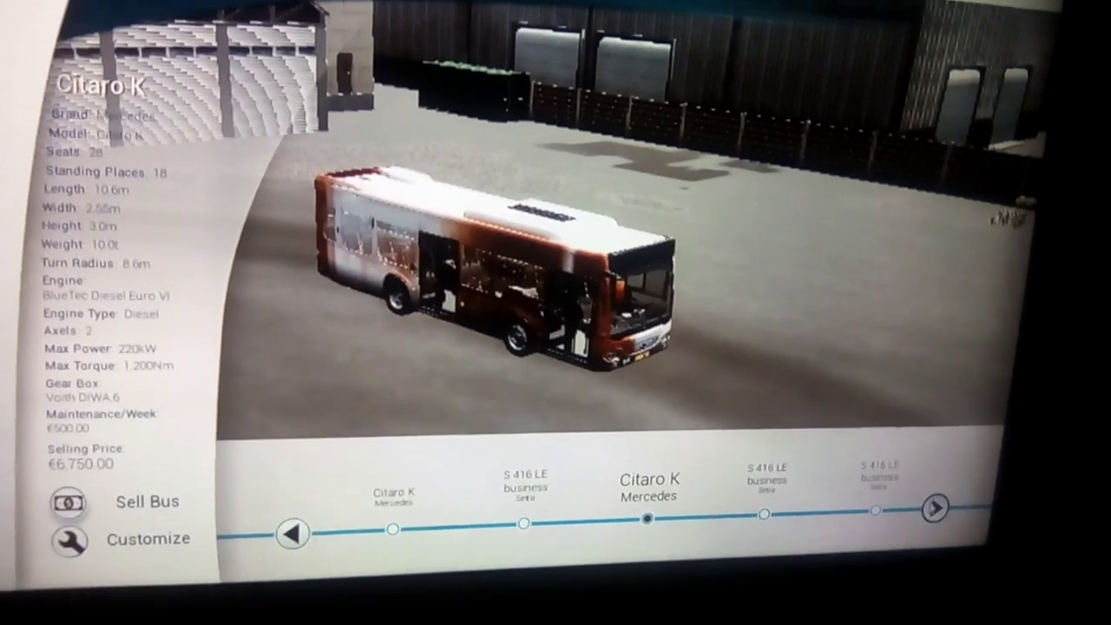
pyautogui.press('Right')
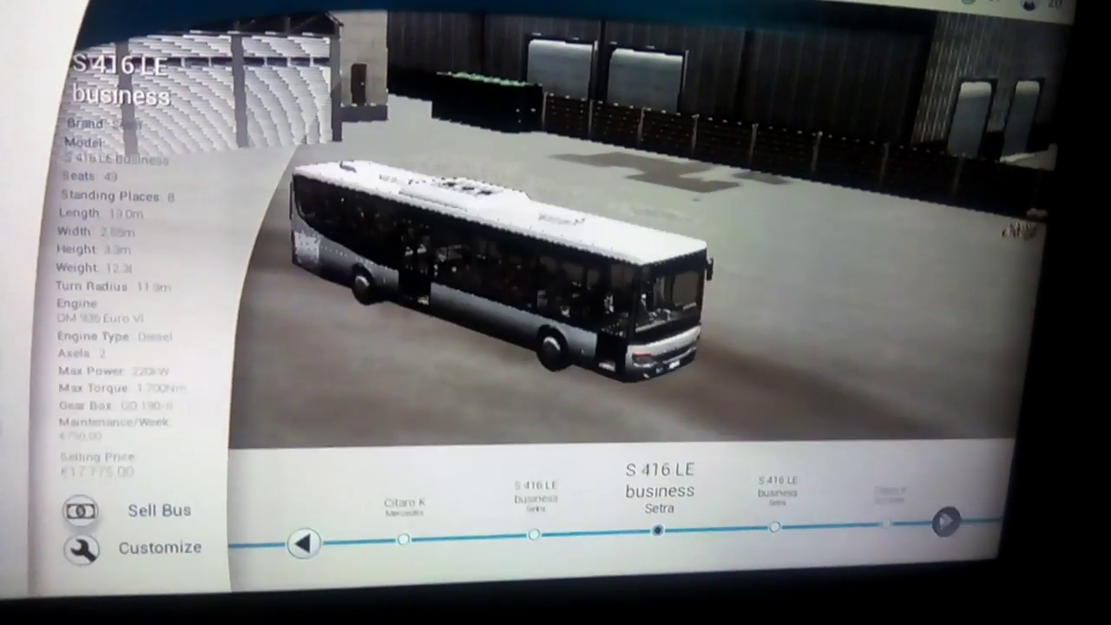
pyautogui.press('Right')
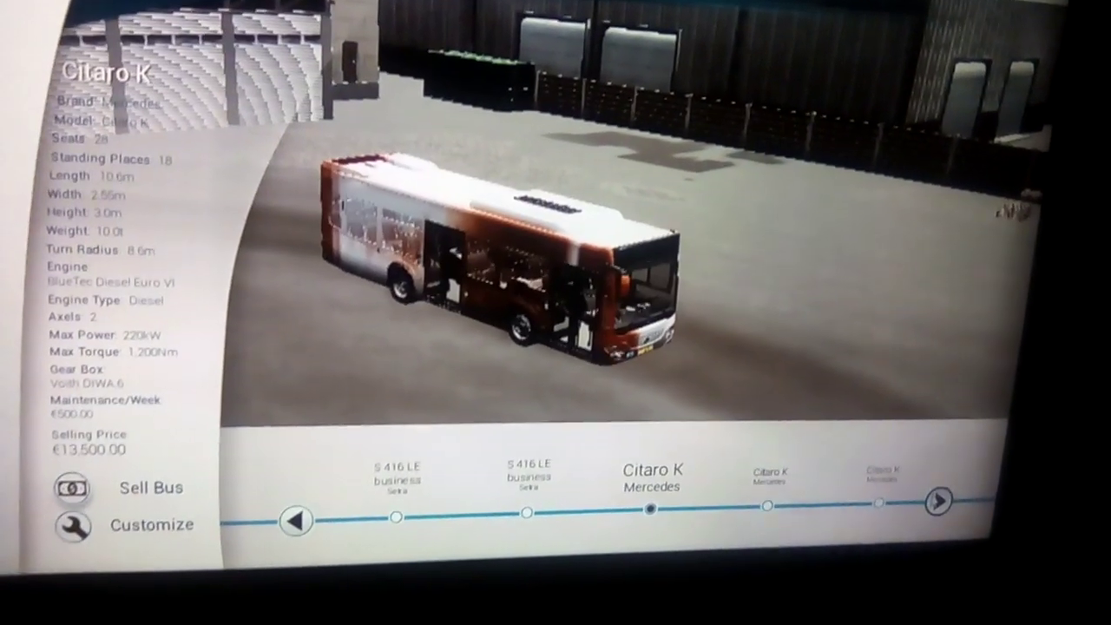
pyautogui.press('Right')
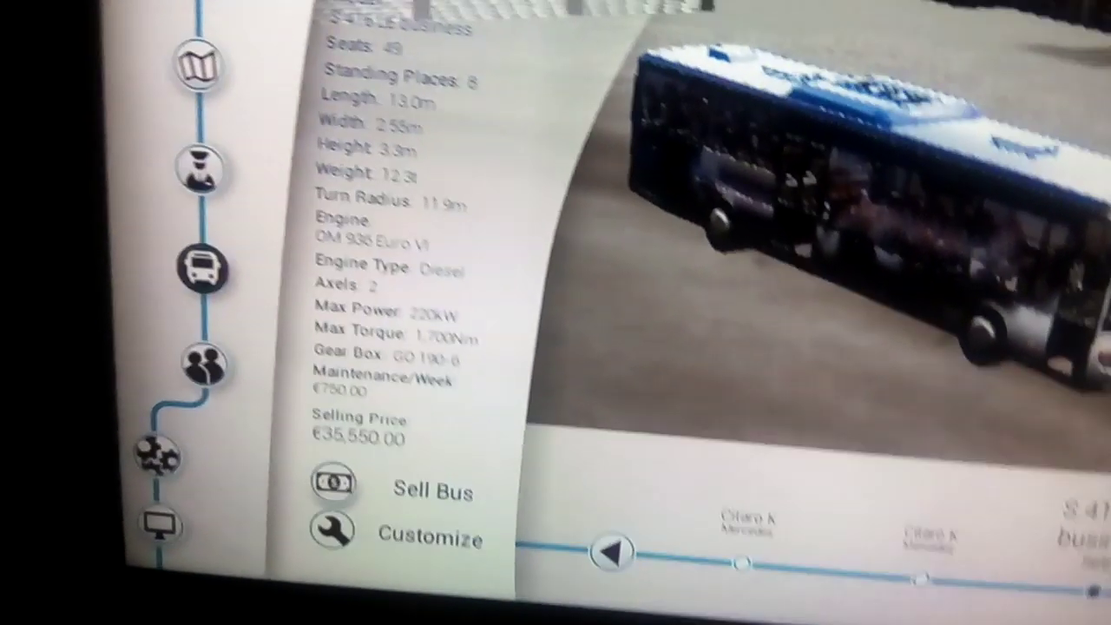
pyautogui.press('Right')
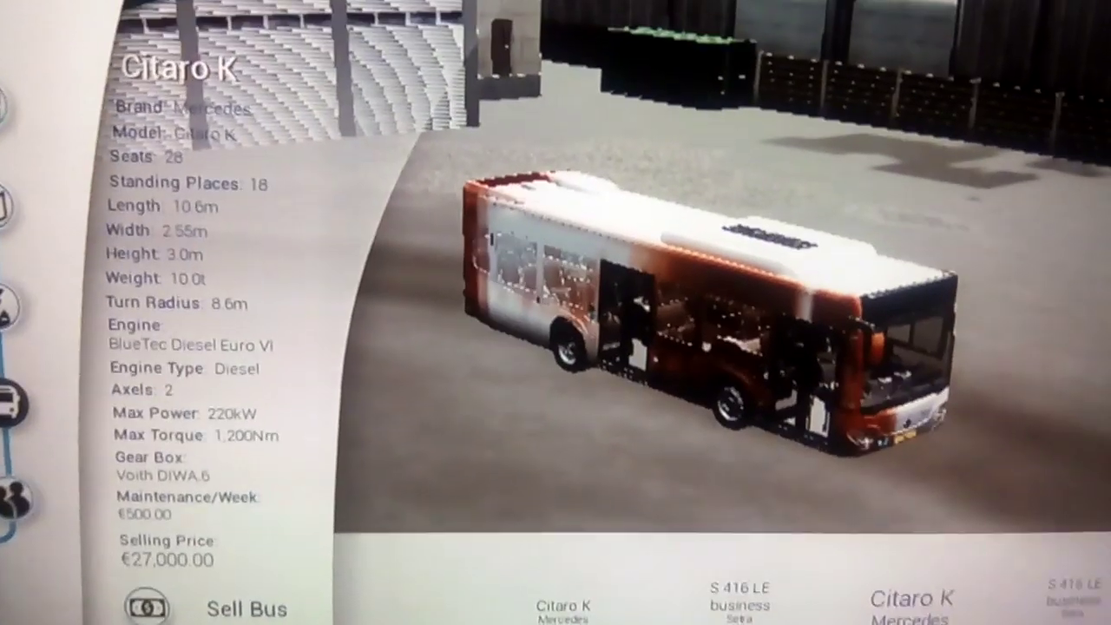
pyautogui.press('Left')
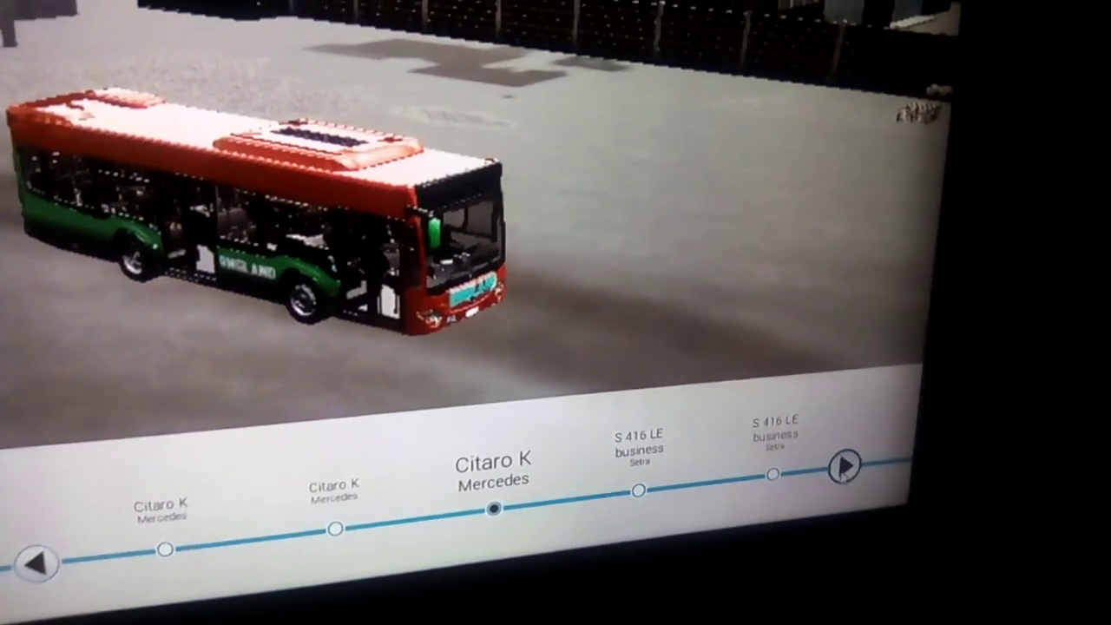
pyautogui.click(843, 466)
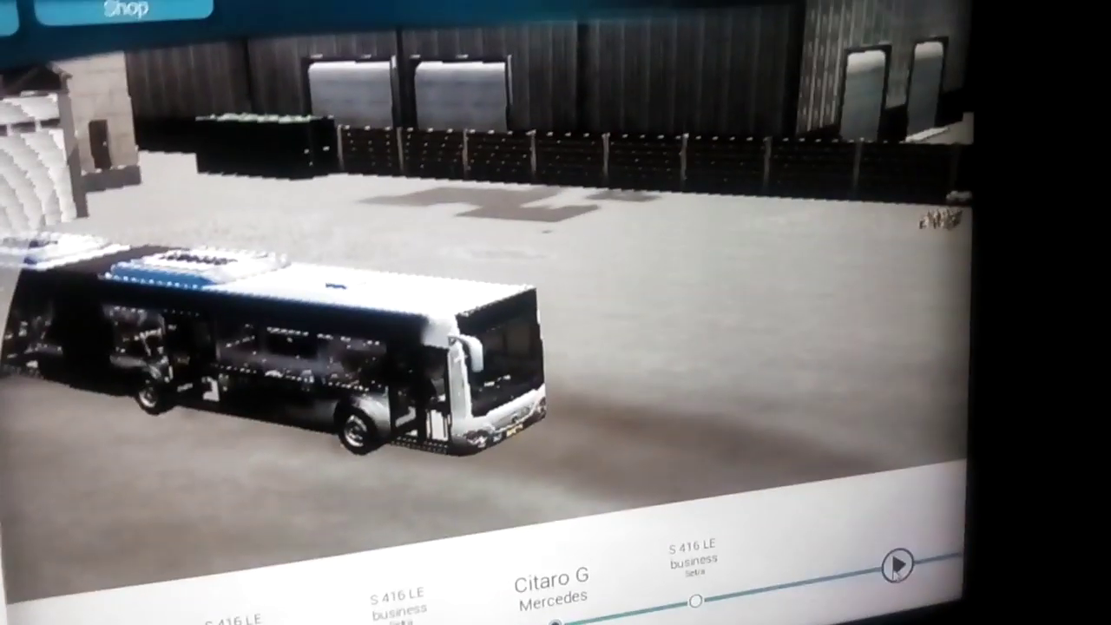
pyautogui.click(897, 566)
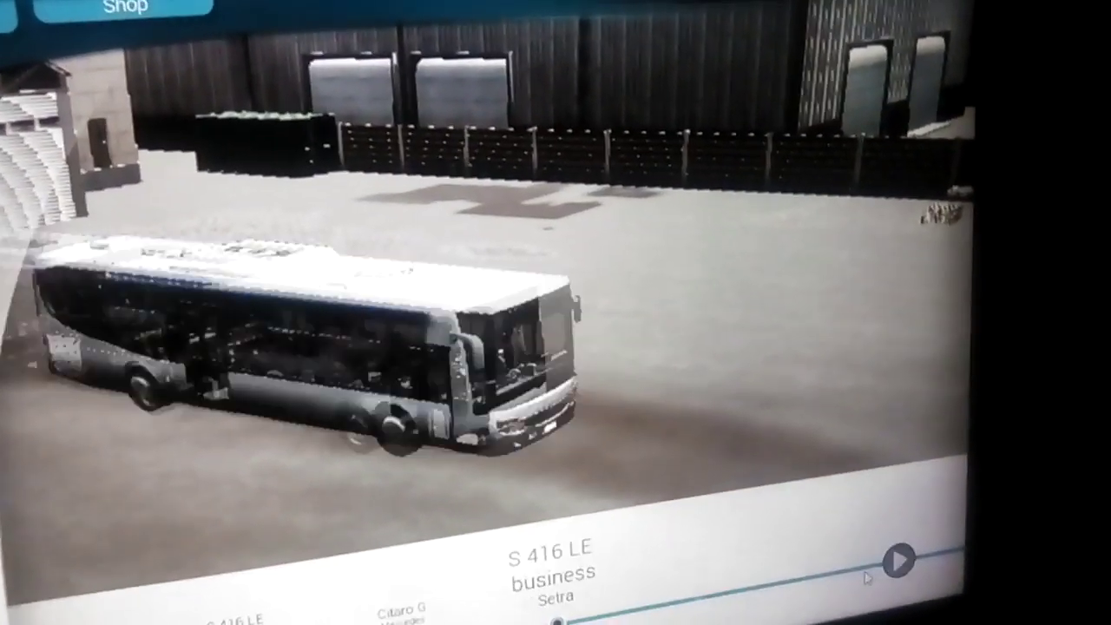